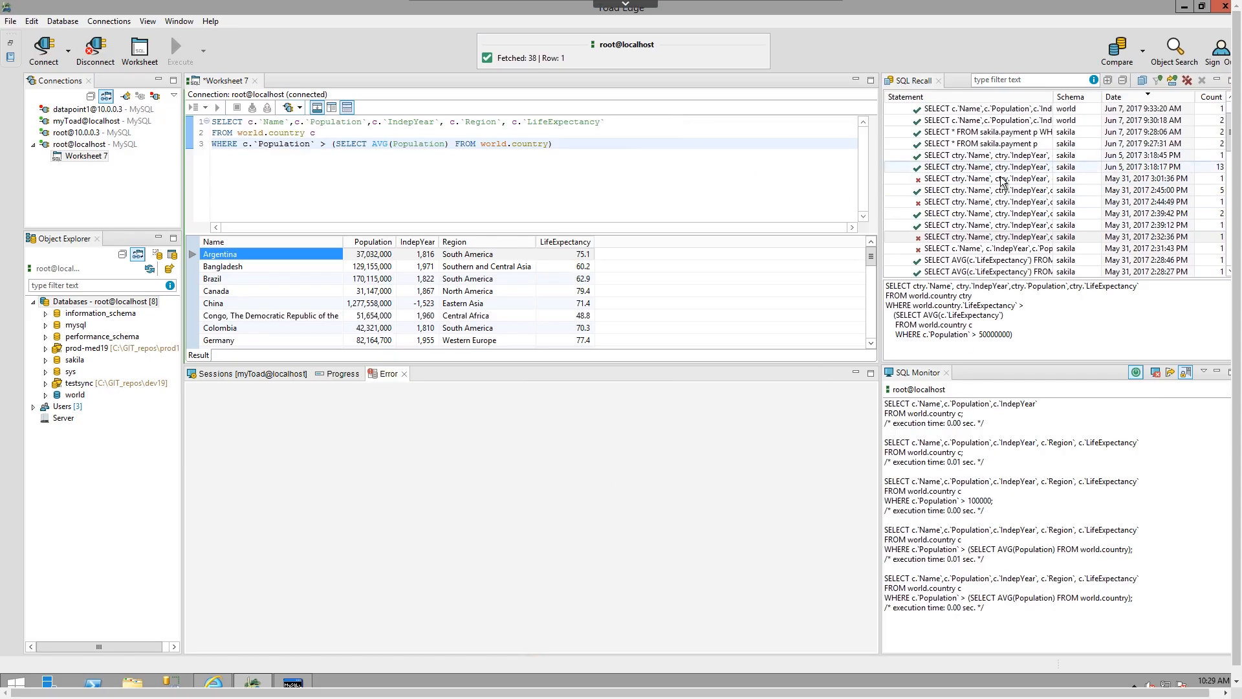
left_click(1037, 236)
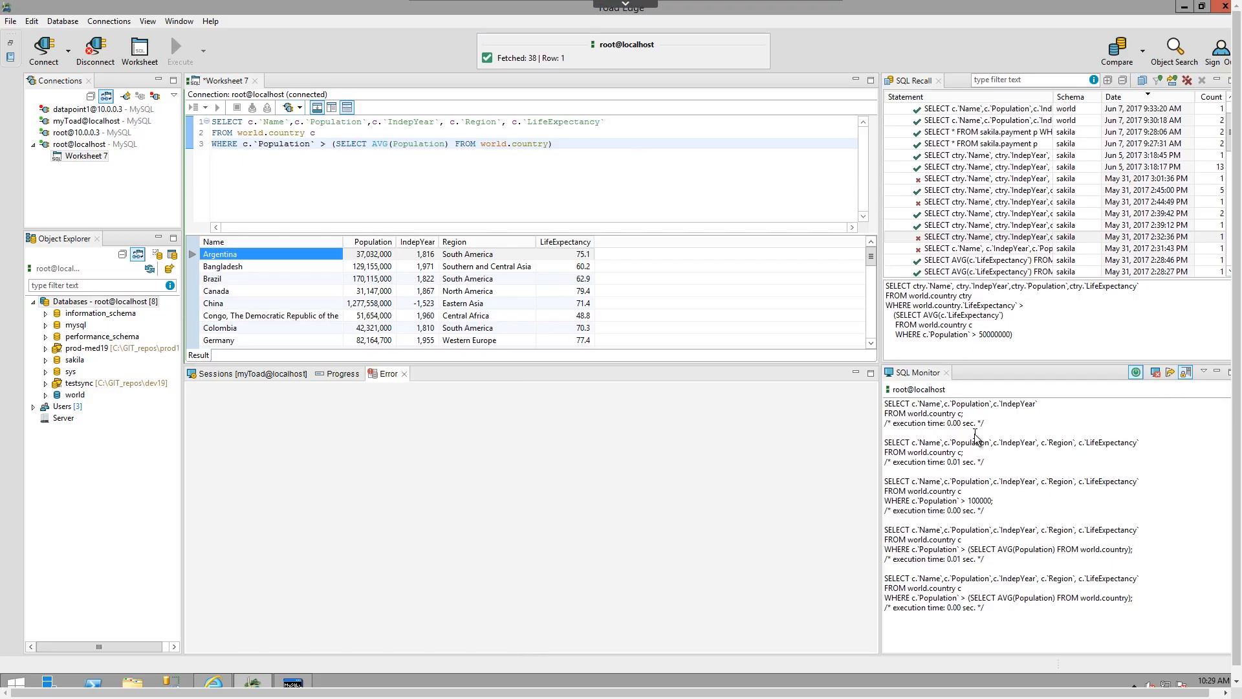
left_click(99, 133)
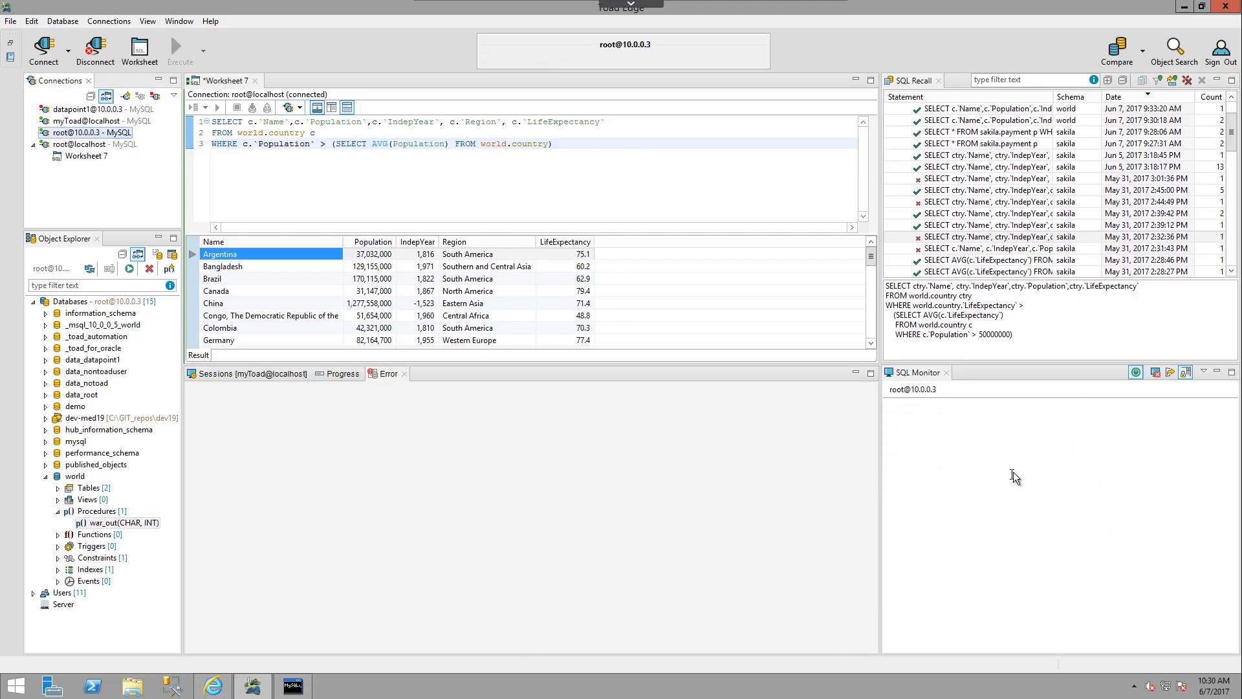
left_click(90, 146)
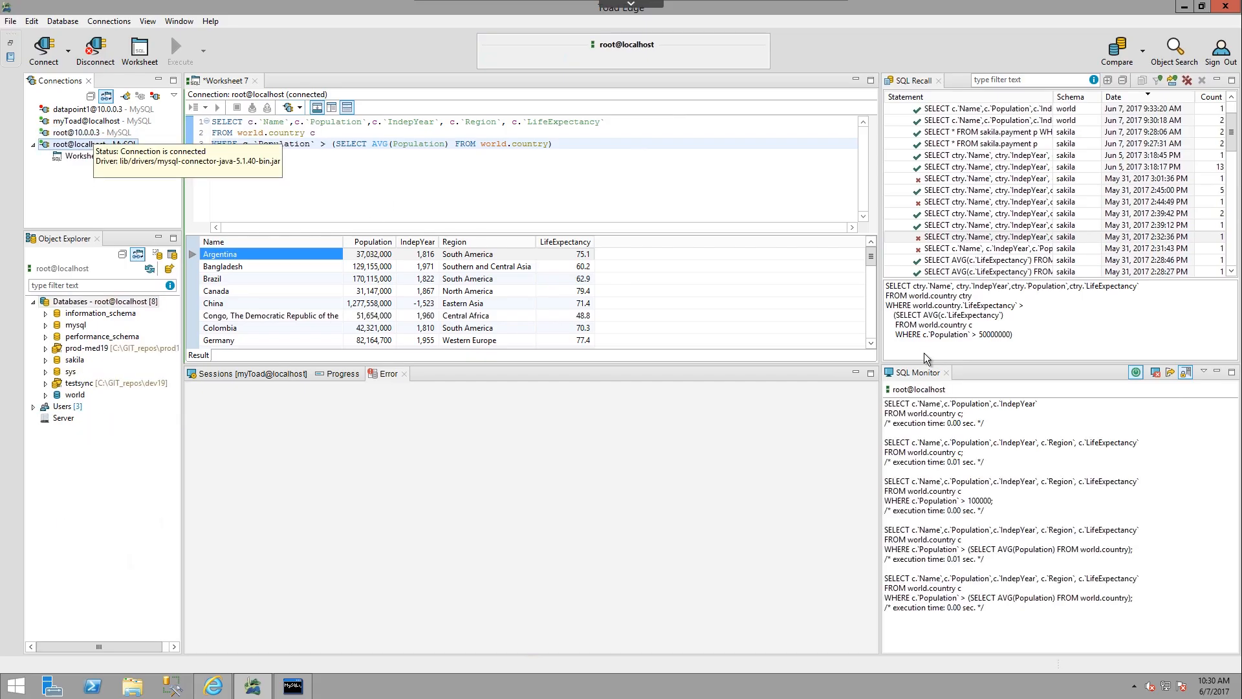
Switch off the SQL Monitor, execute the worksheet's population query, and switch the monitor back on.
left_click(1137, 373)
left_click(370, 145)
key("ctrl+Return")
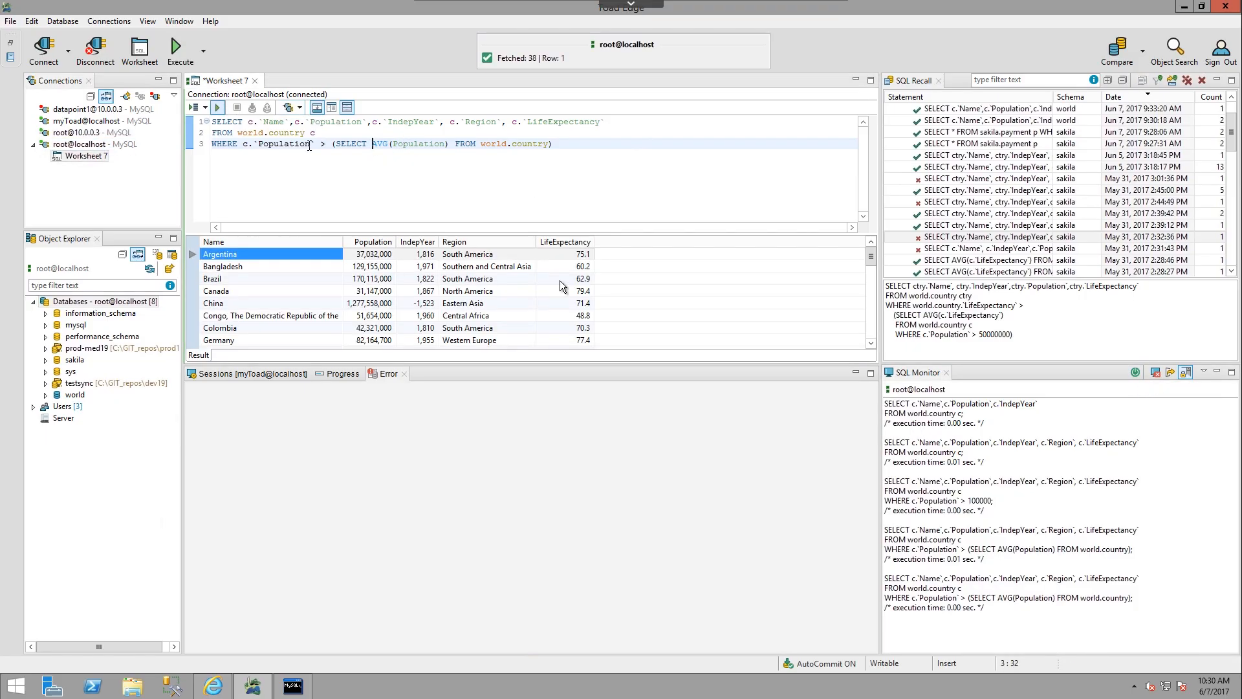
left_click(1136, 373)
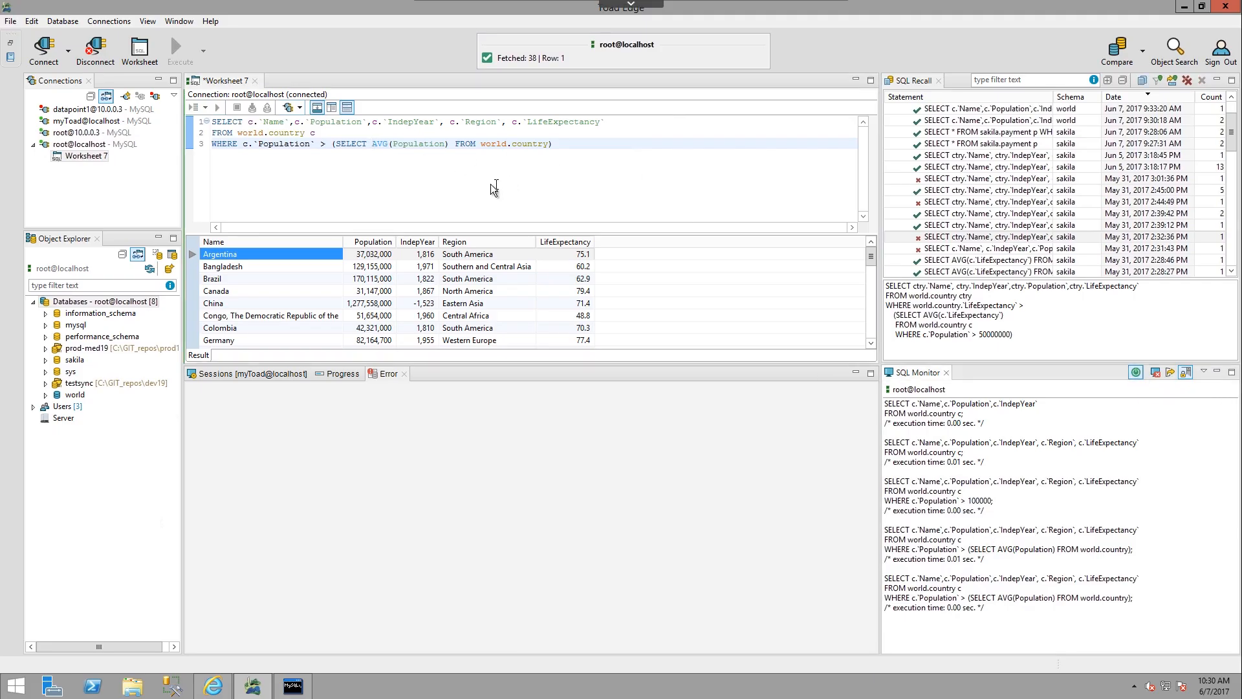
Execute the population query repeatedly with the SQL Monitor on and check the newest logged statements.
left_click(233, 133)
left_click(217, 109)
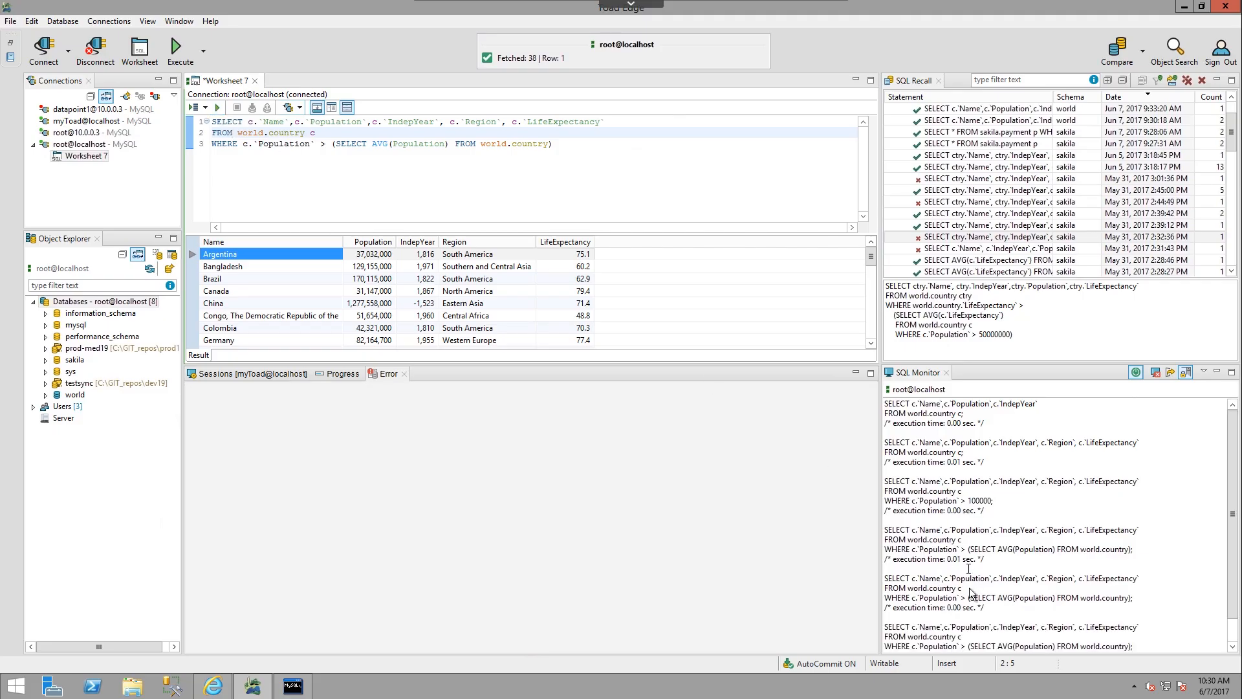
left_click(218, 108)
left_click_drag(1233, 506, 1233, 563)
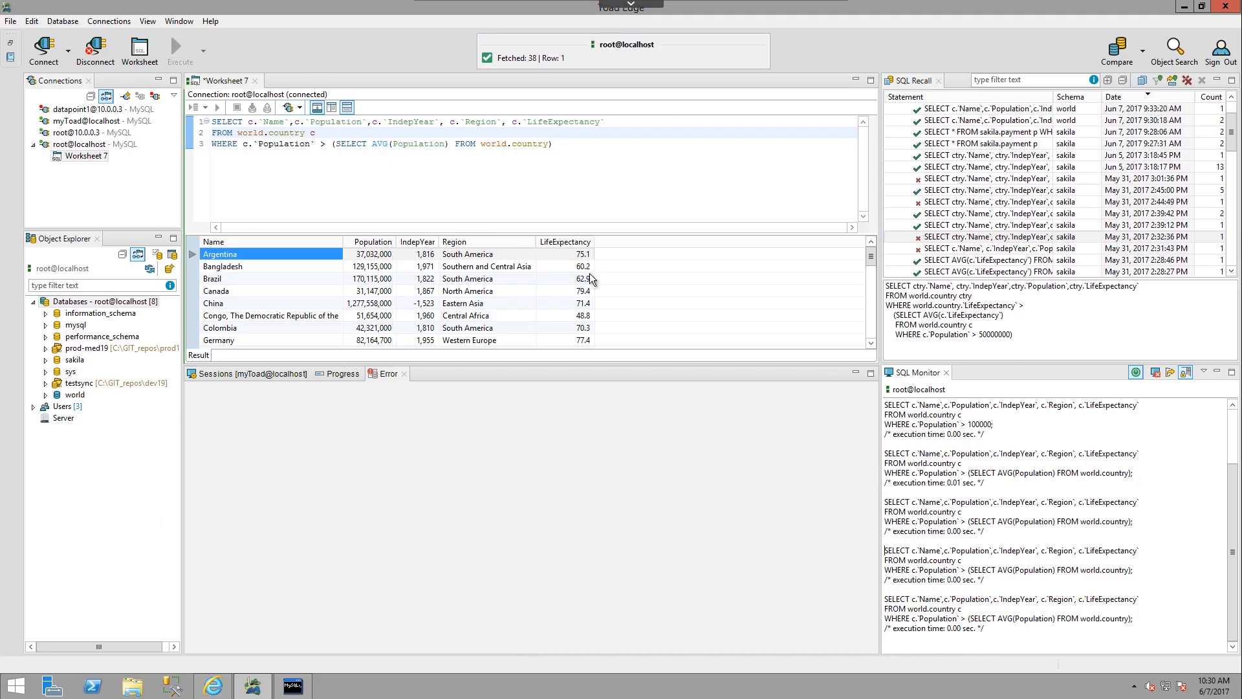
left_click(475, 178)
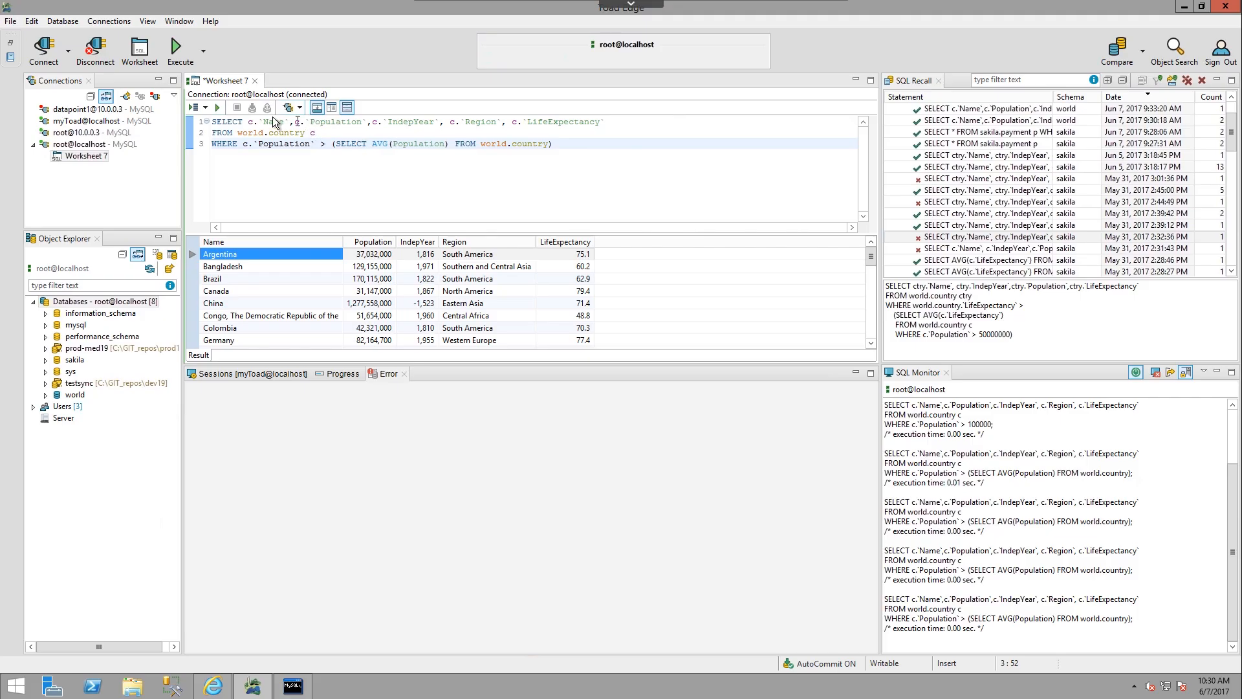
left_click(219, 109)
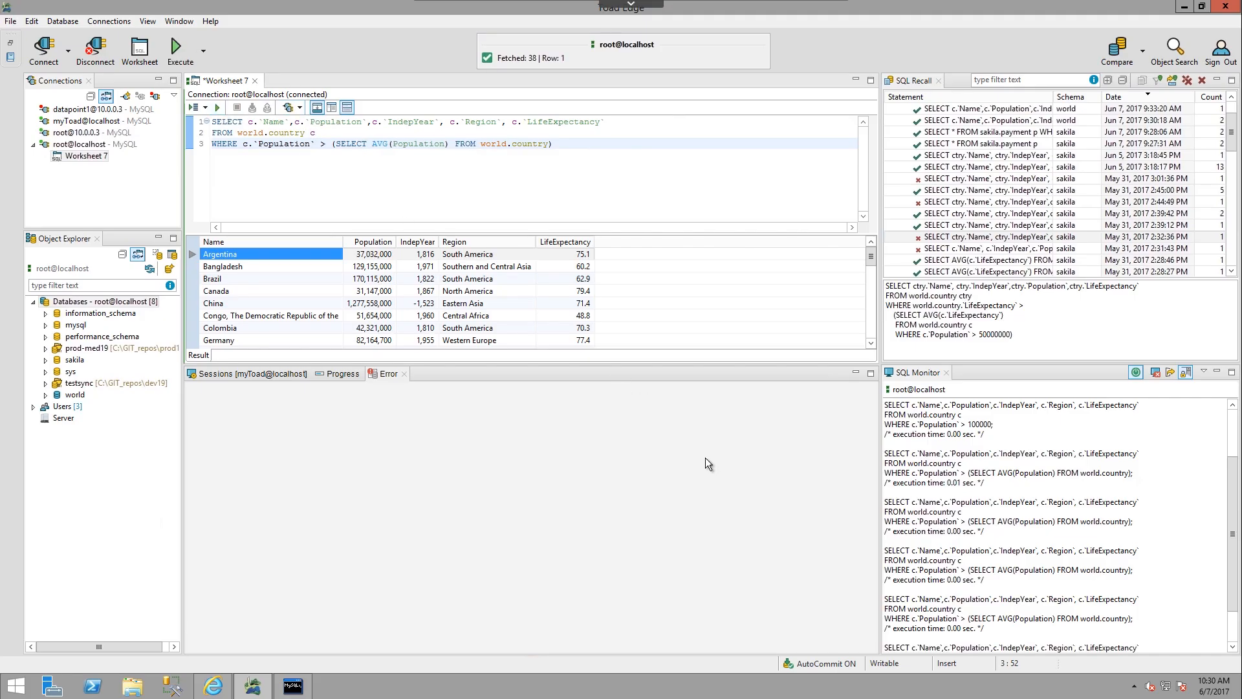
Turn off the SQL Monitor's scroll lock and execute the population query.
left_click(1184, 375)
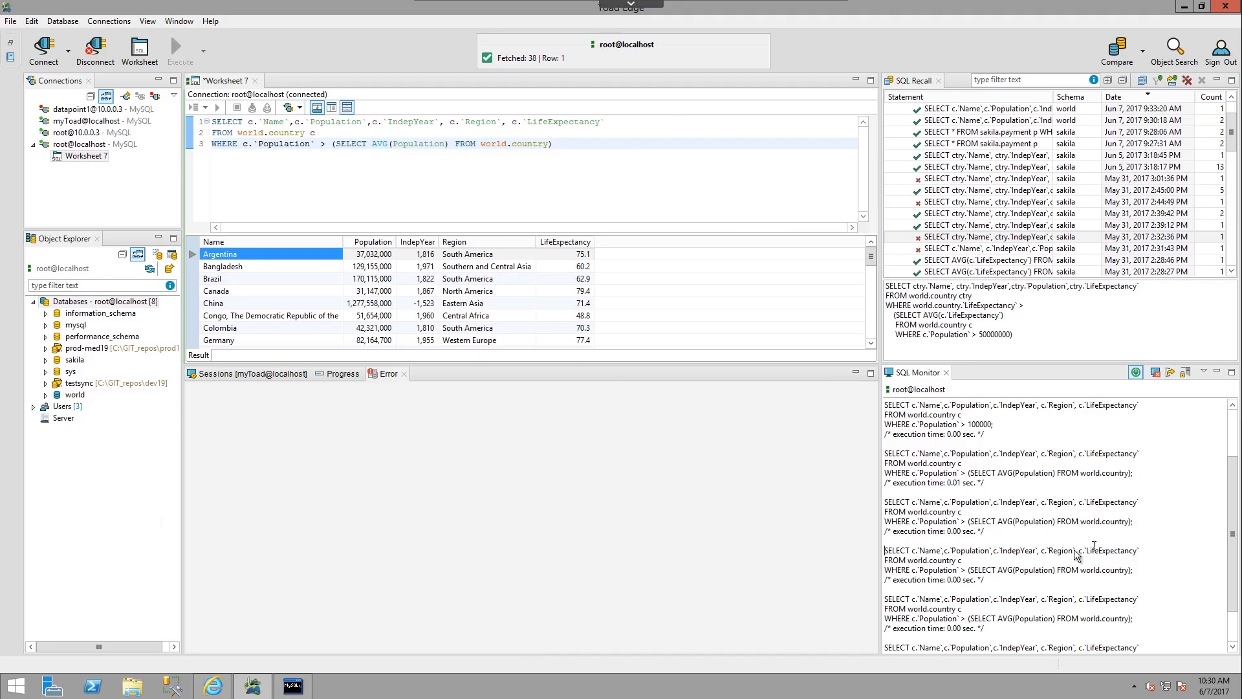
left_click(242, 144)
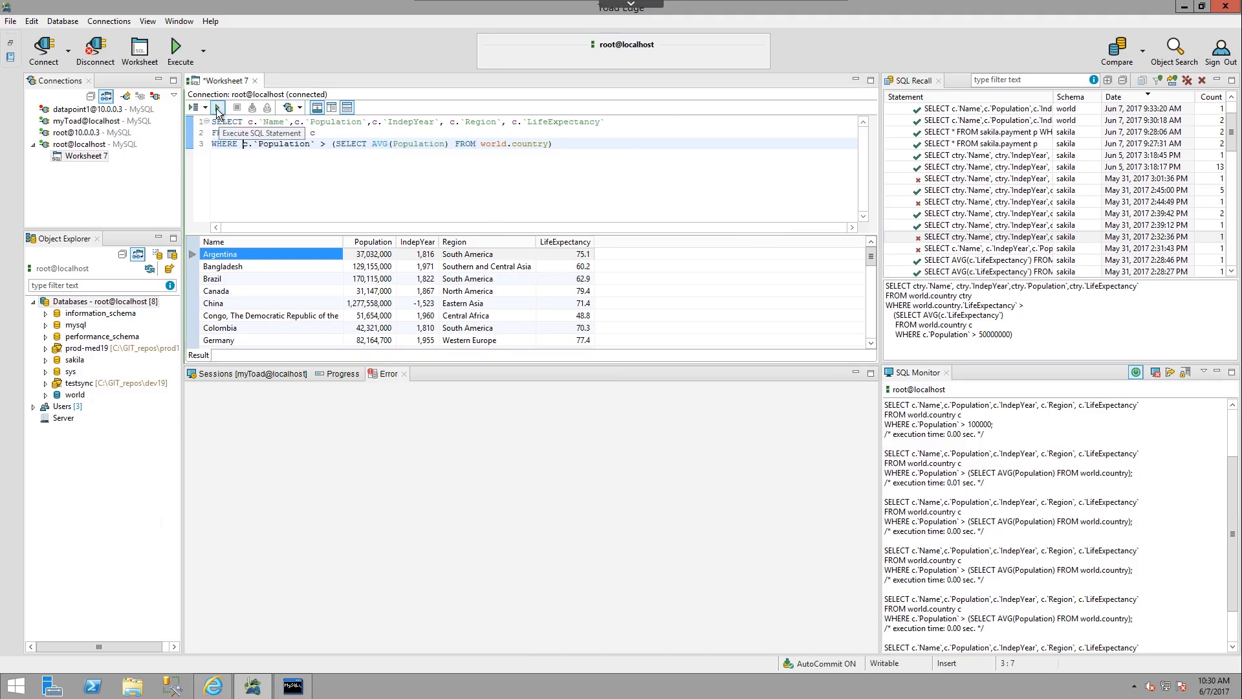
left_click(217, 108)
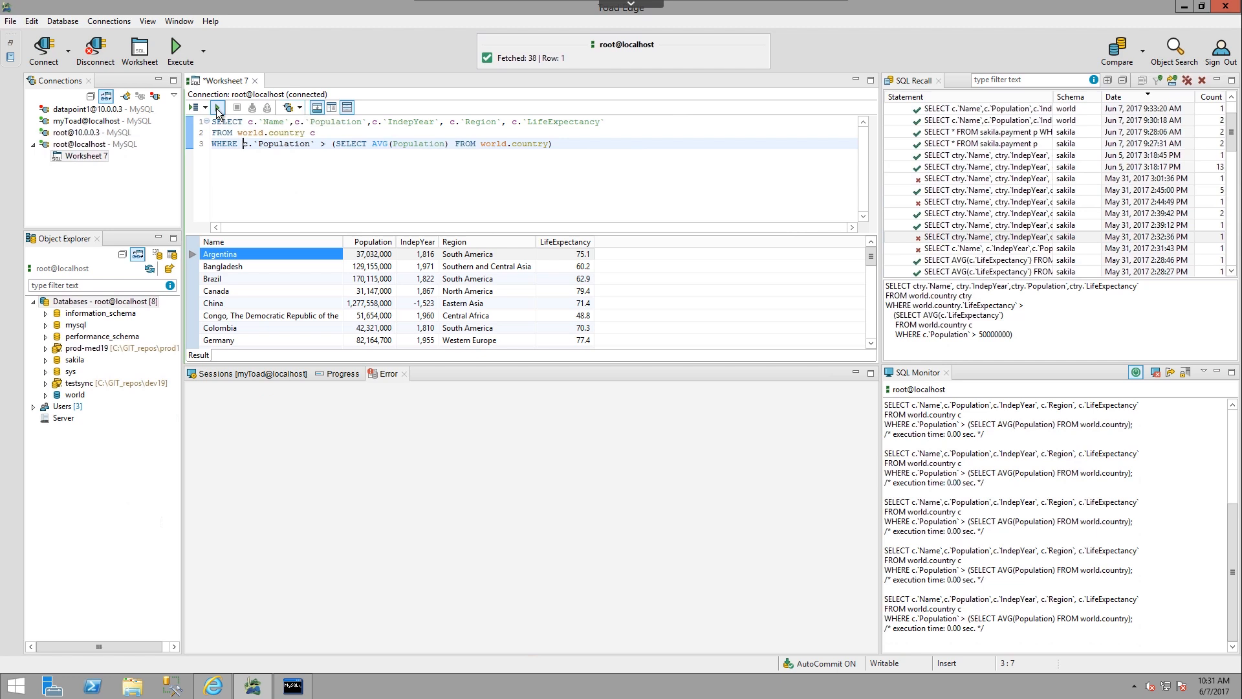
Turn the SQL Monitor's scroll lock back on, return to earlier log entries, and execute the population query again.
left_click(1184, 376)
left_click_drag(1234, 547, 1220, 476)
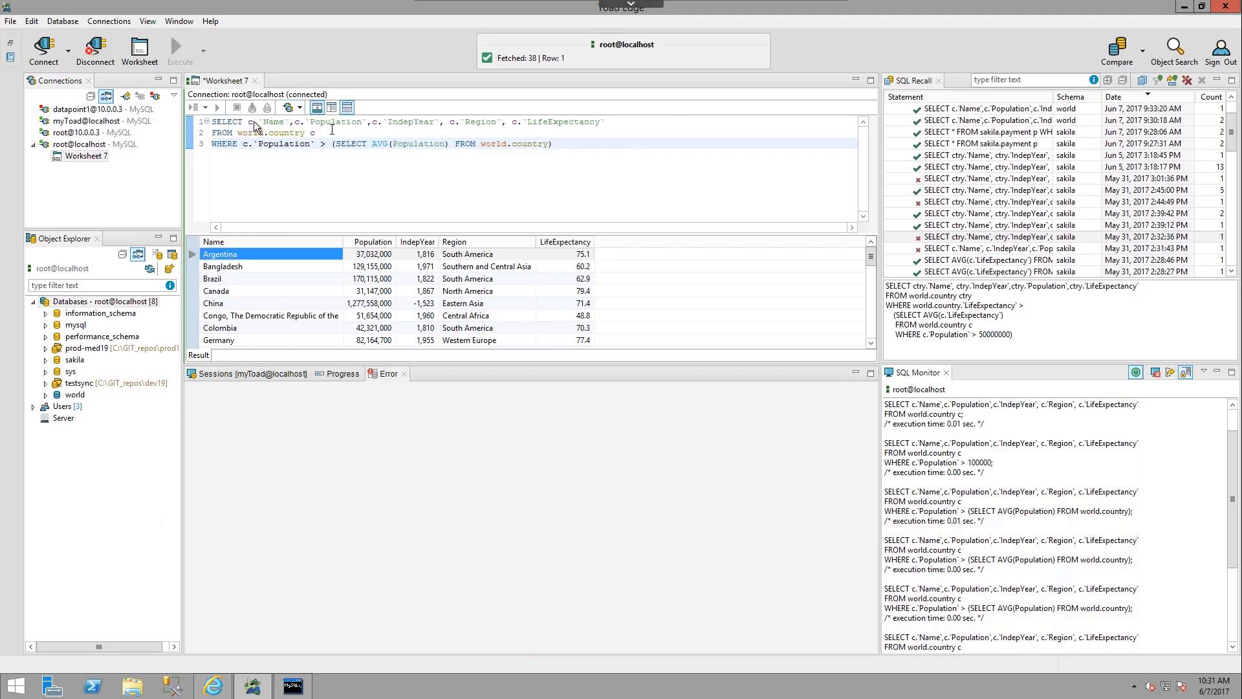
left_click(330, 170)
left_click(219, 109)
left_click(218, 108)
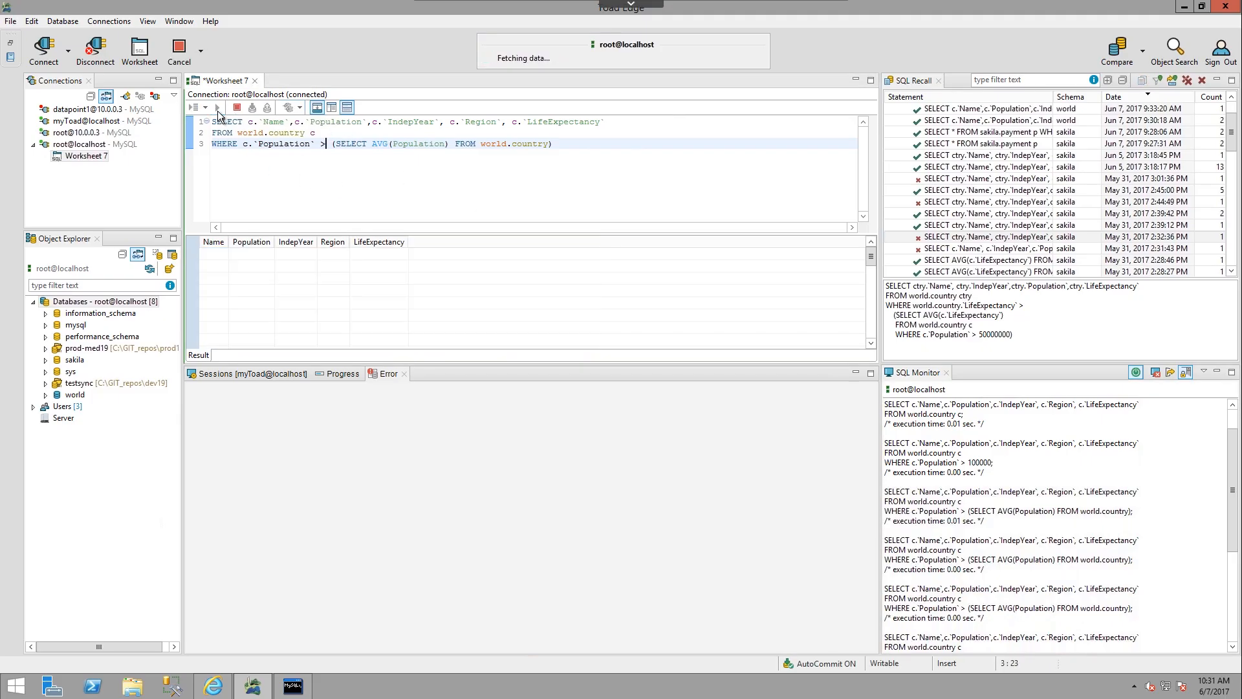
left_click(219, 108)
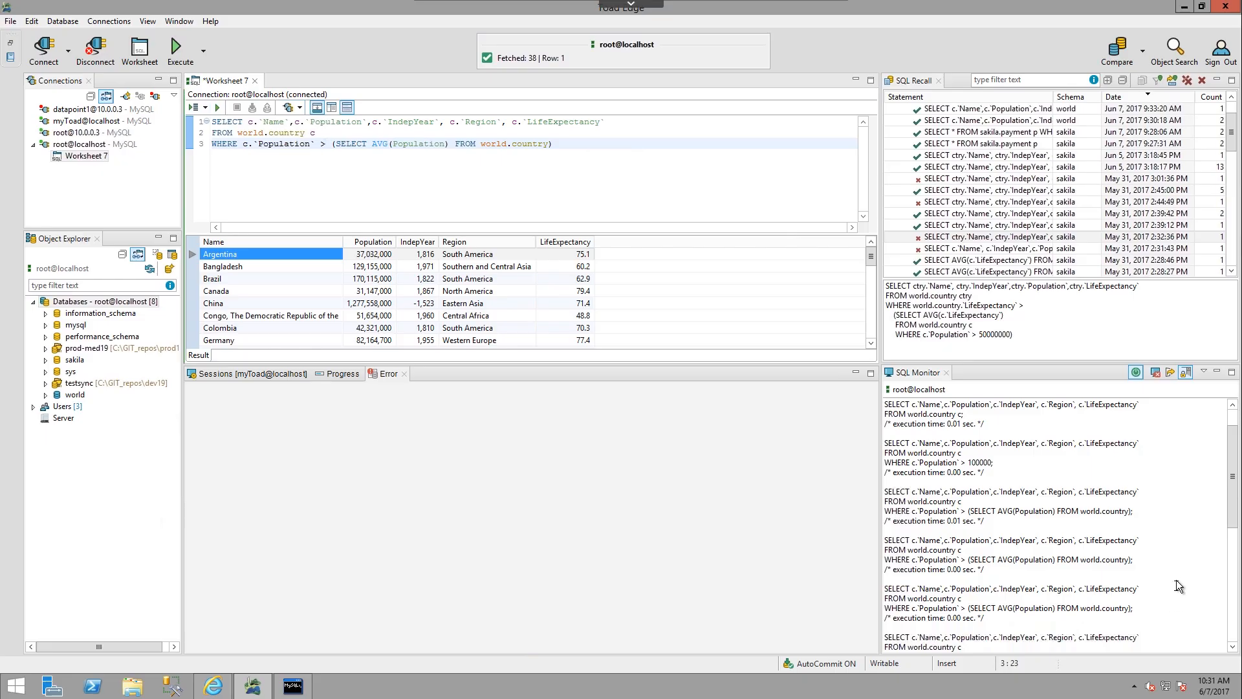
Open the SQL Monitor's script export and cancel it without saving a file.
left_click(1171, 375)
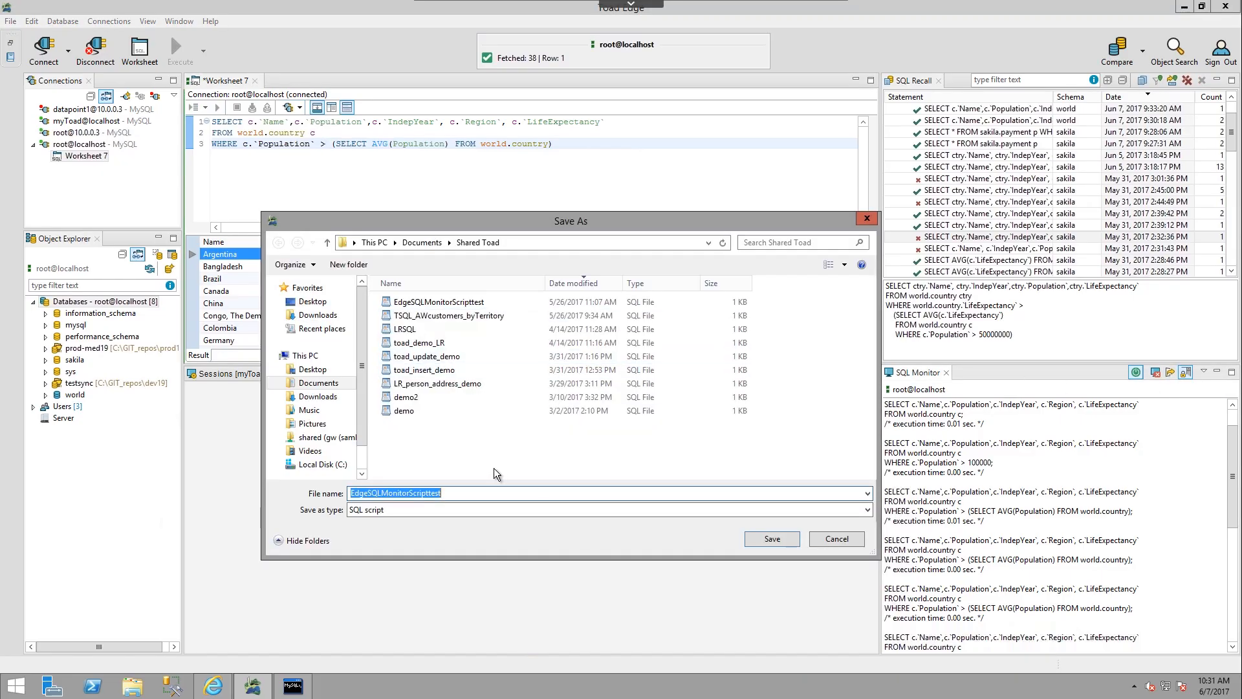
left_click(847, 545)
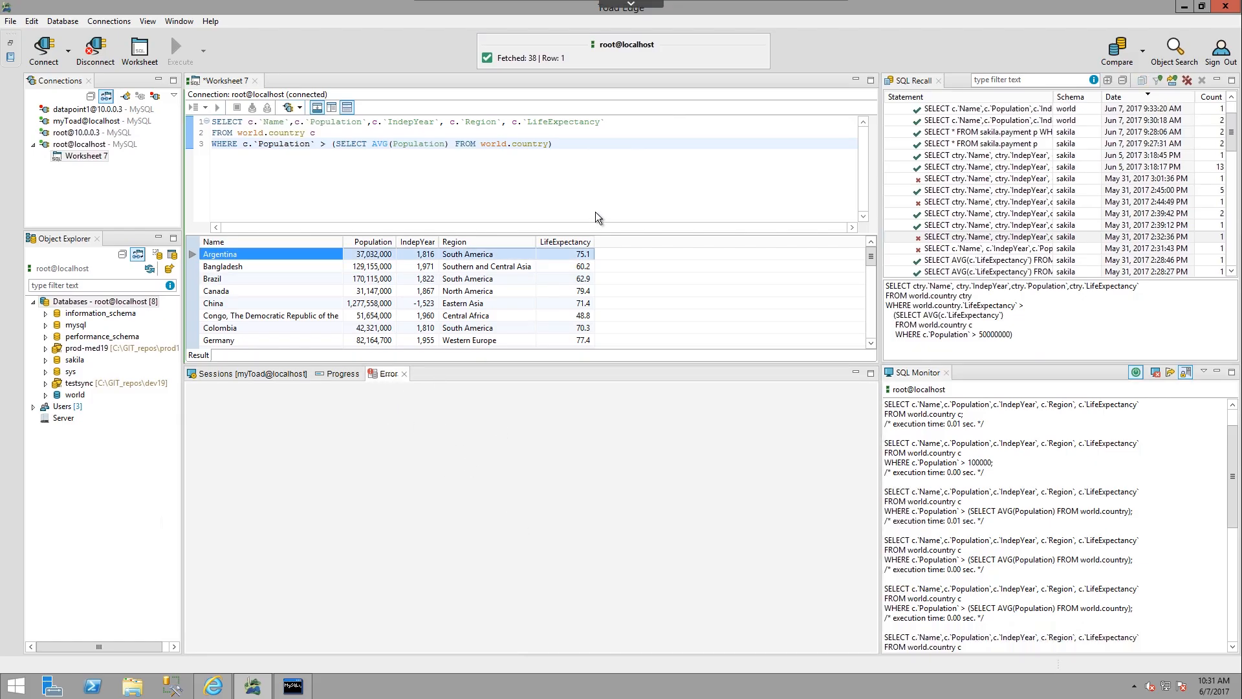
Remove the closing parenthesis at the end of the query, execute the faulty statement, and restore the parenthesis.
left_click(553, 145)
type(")")
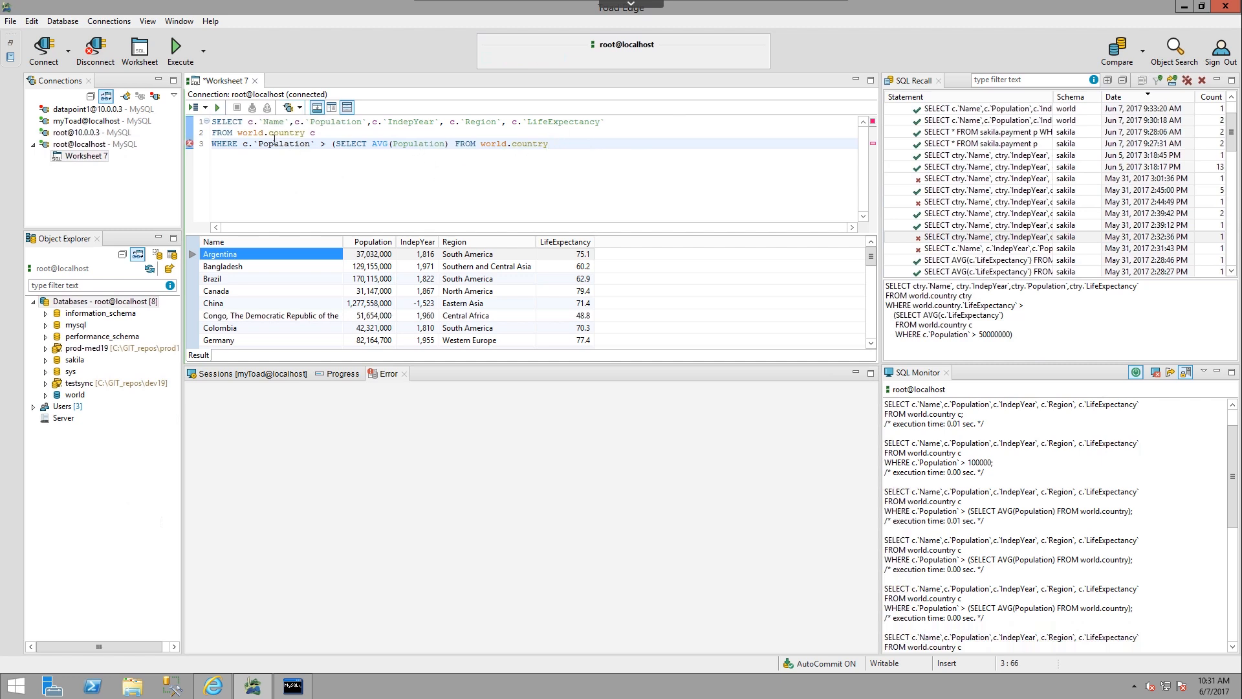
left_click(217, 109)
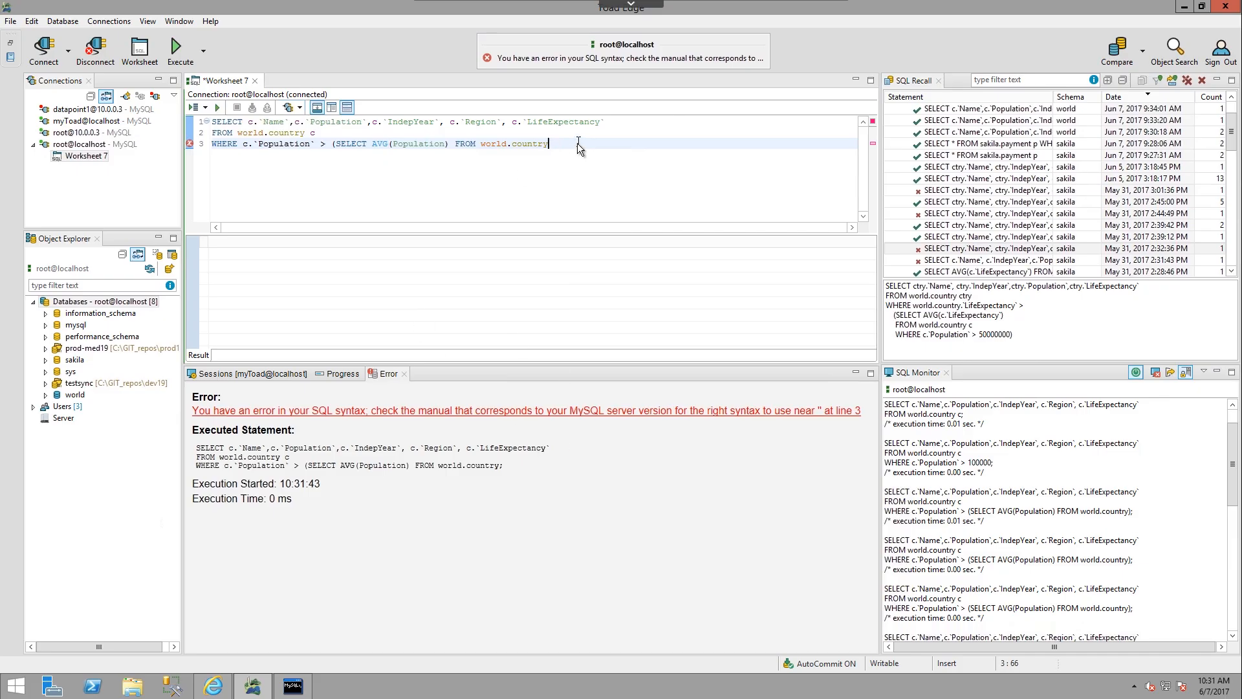
type(")")
Bring up the Progress view and run the saved dev-med19 : sakila schema comparison.
left_click(343, 374)
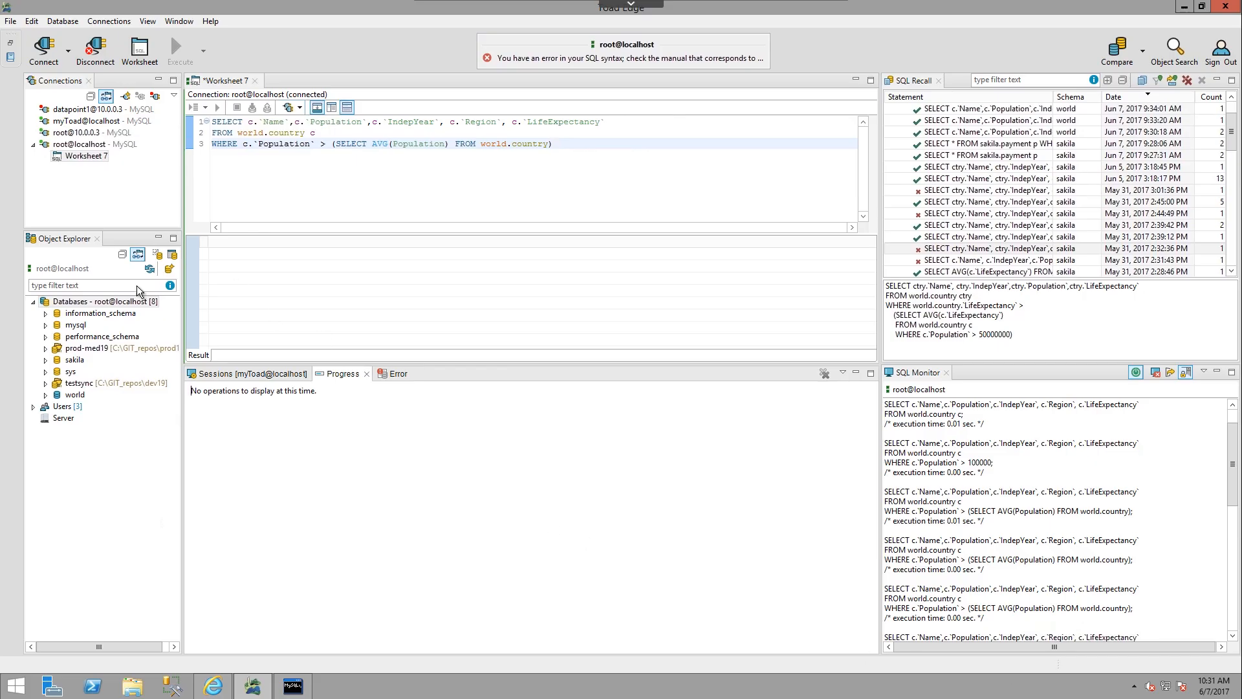
left_click(86, 158)
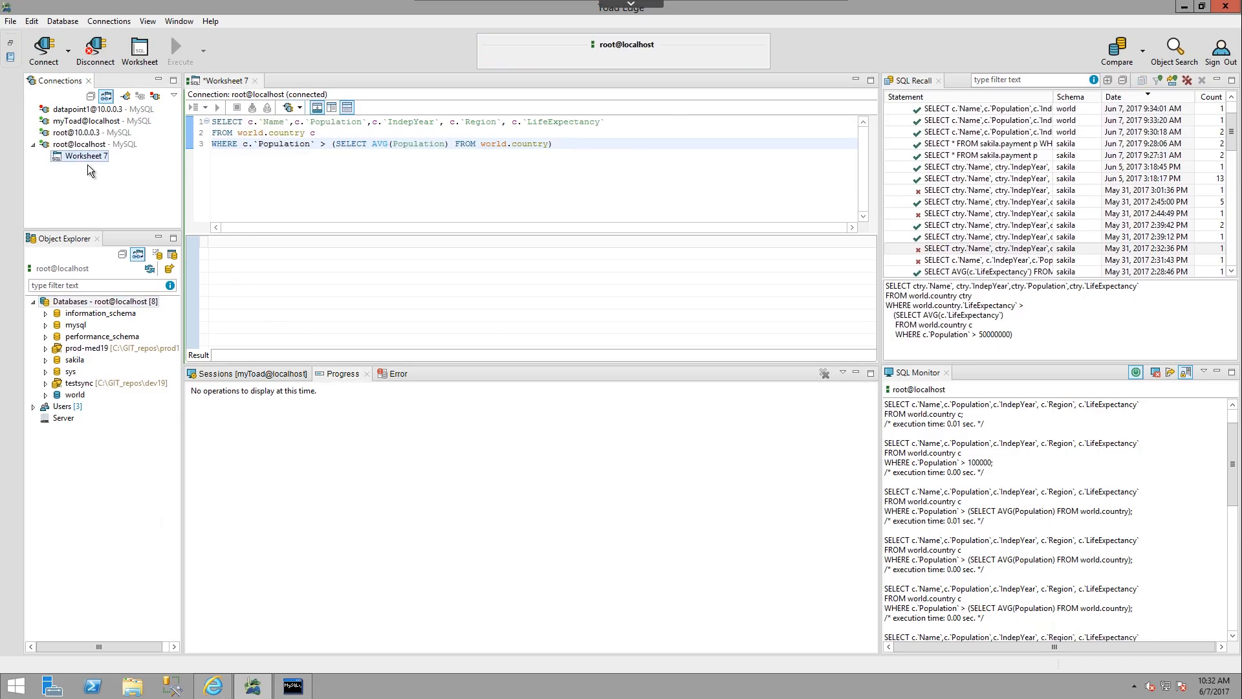
left_click(1144, 53)
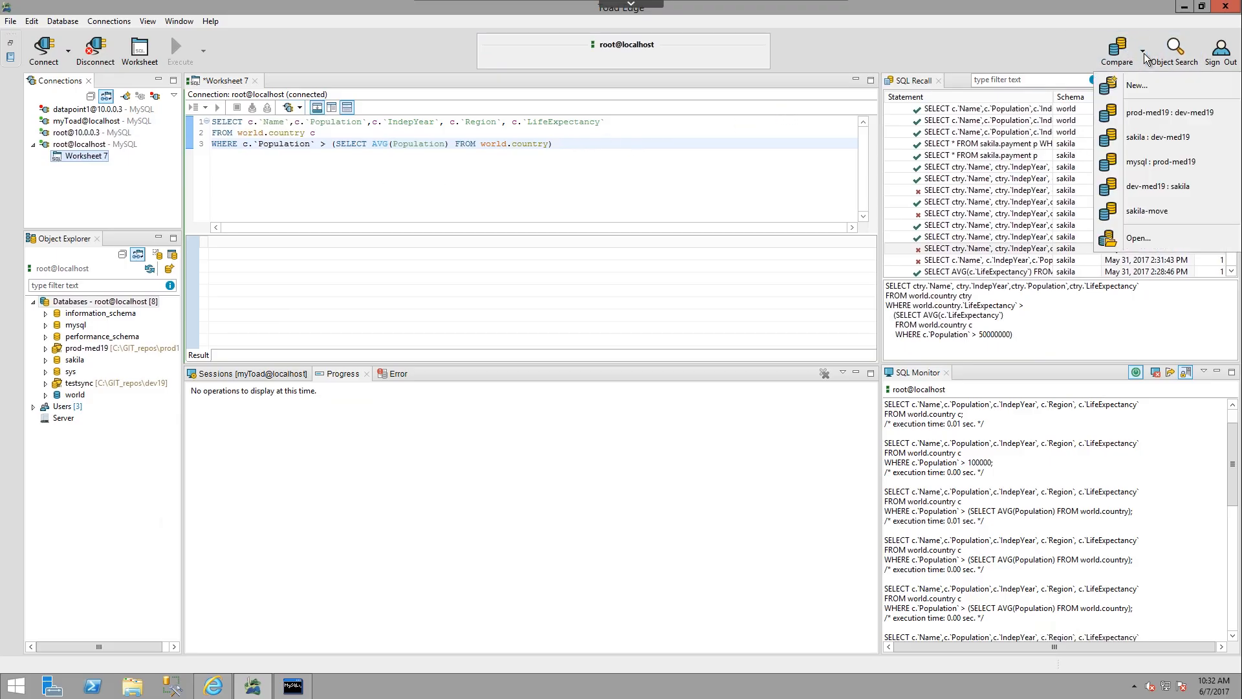
left_click(1149, 185)
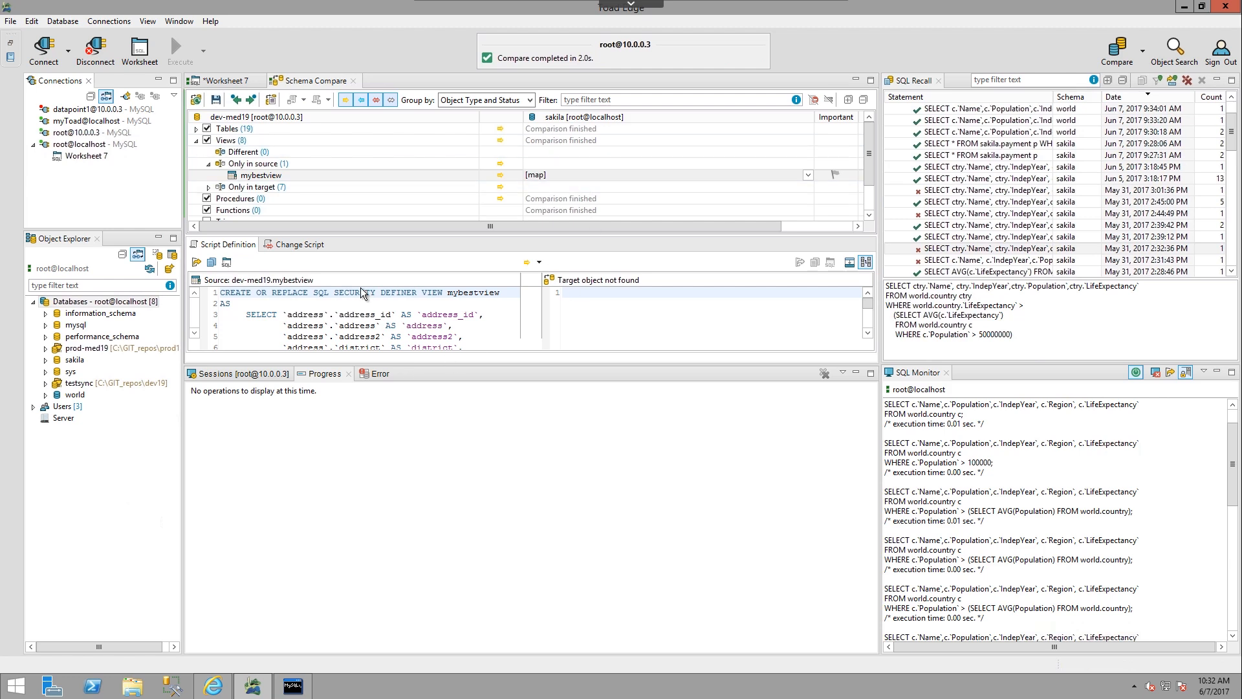
left_click(260, 375)
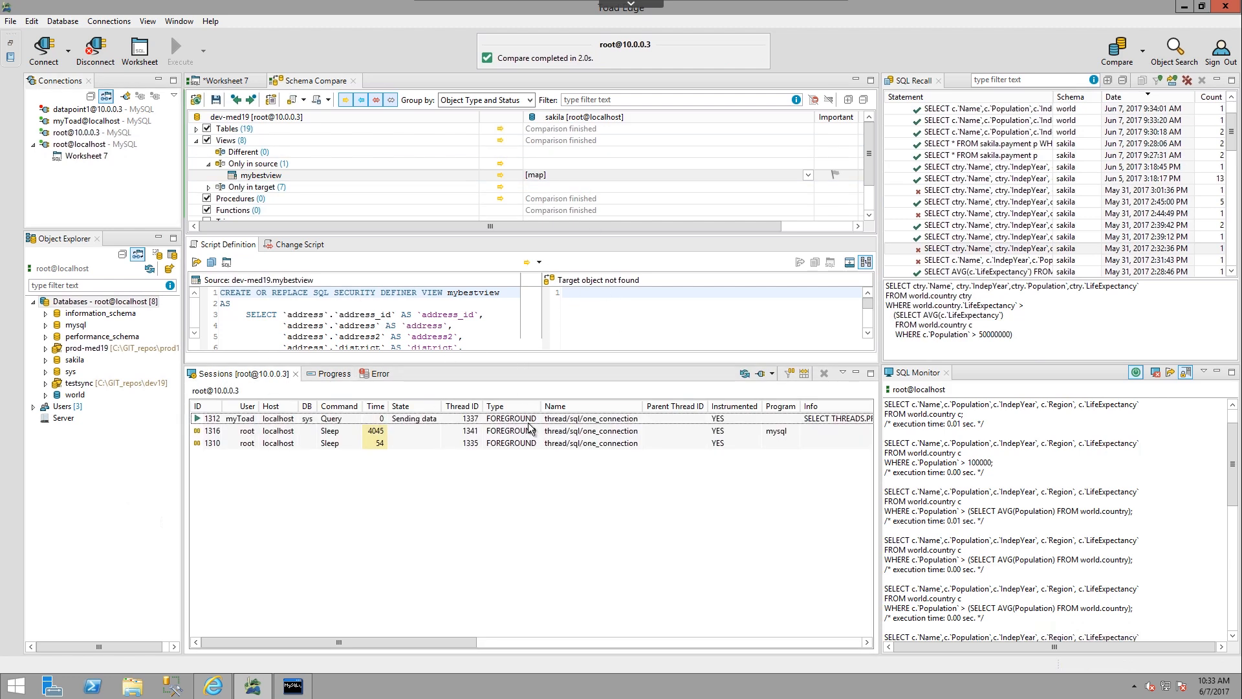
left_click(322, 445)
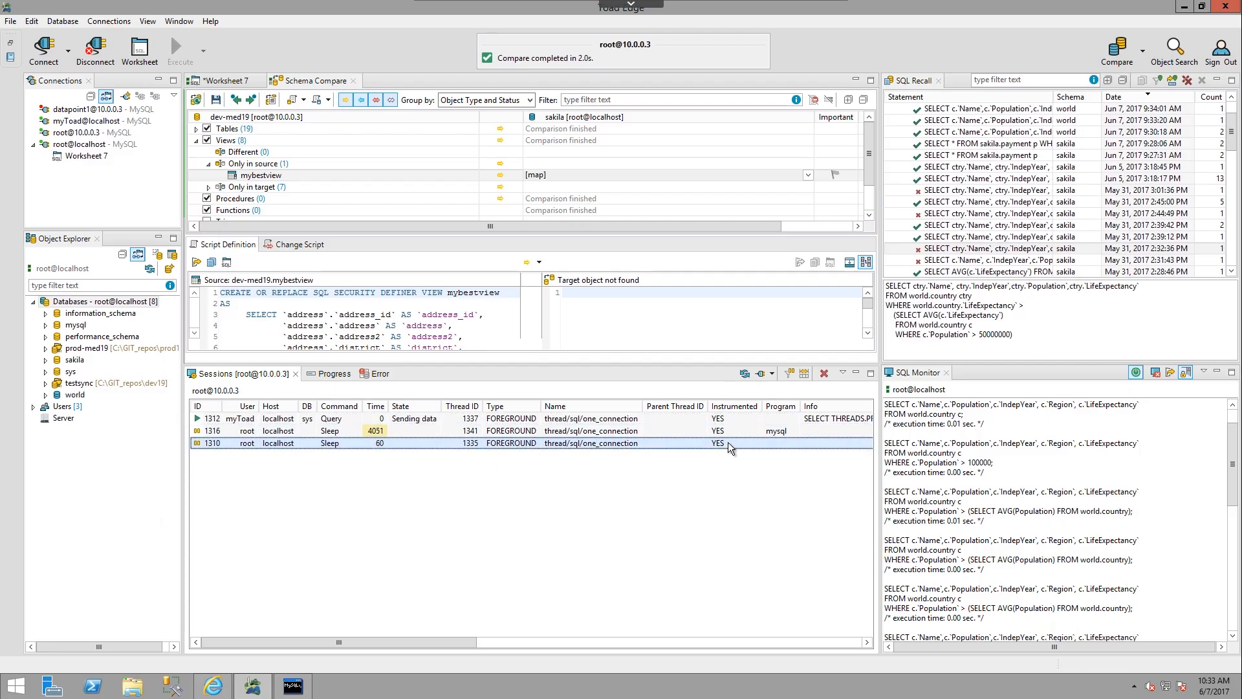
left_click(772, 374)
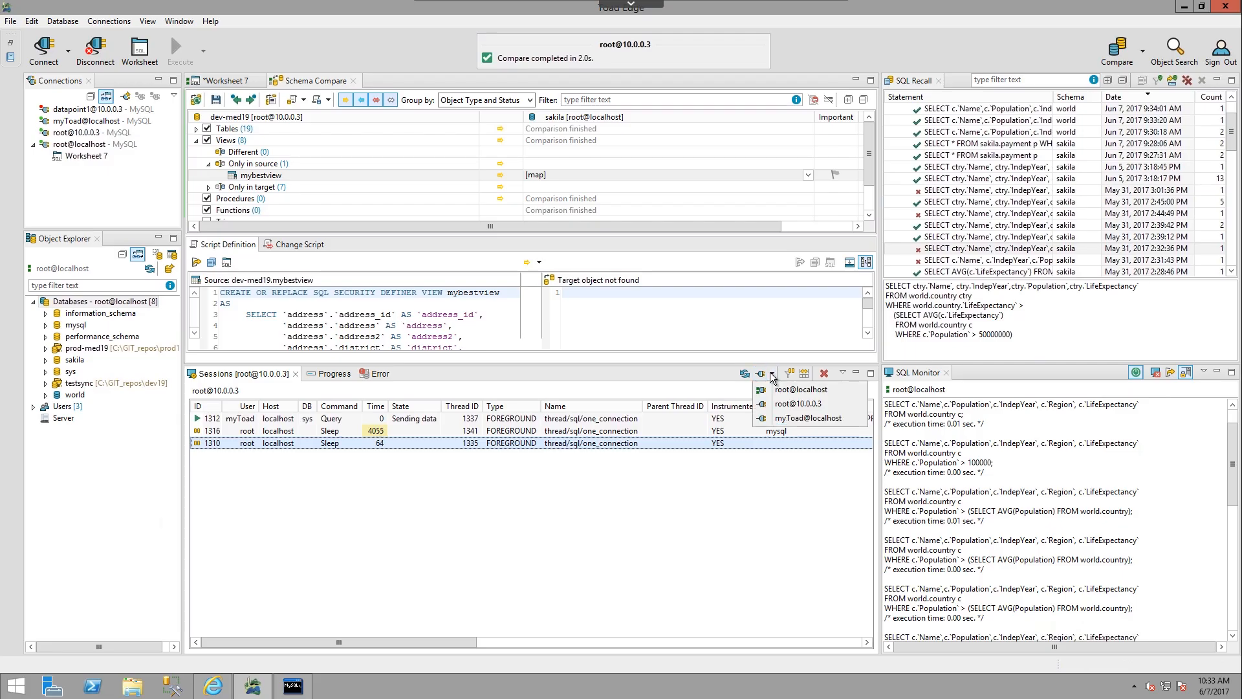
left_click(794, 419)
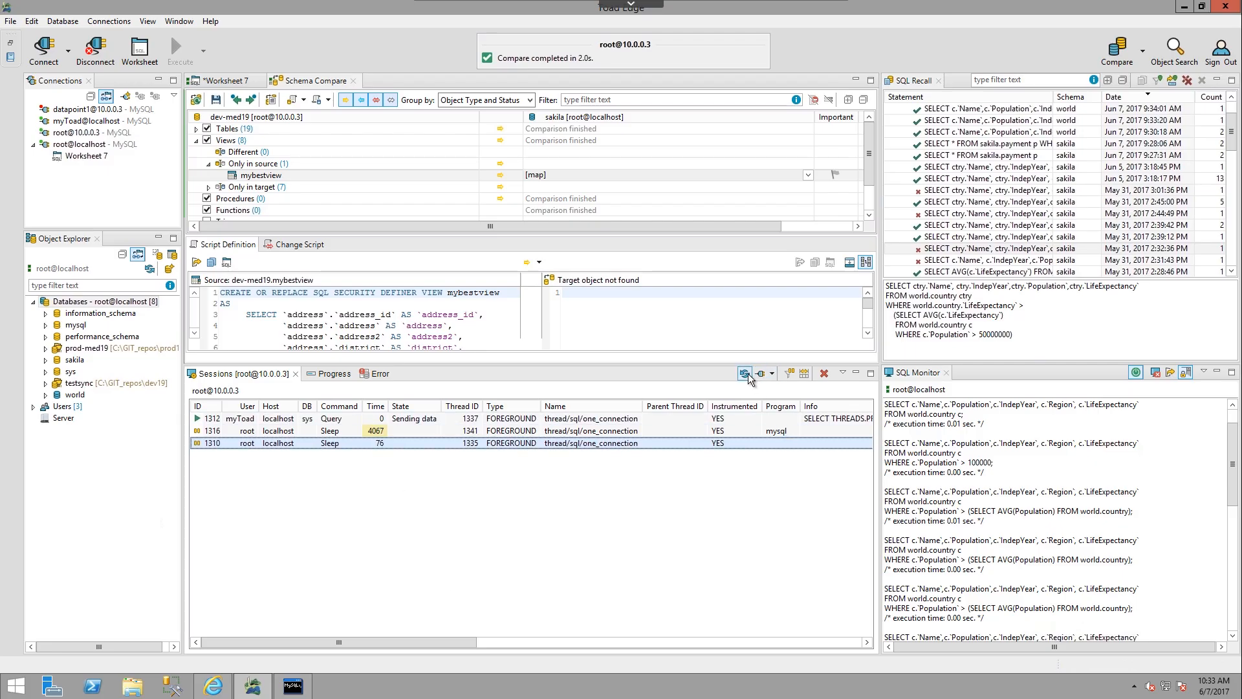
Hide the inactive sessions in the sessions list and show them again.
left_click(791, 373)
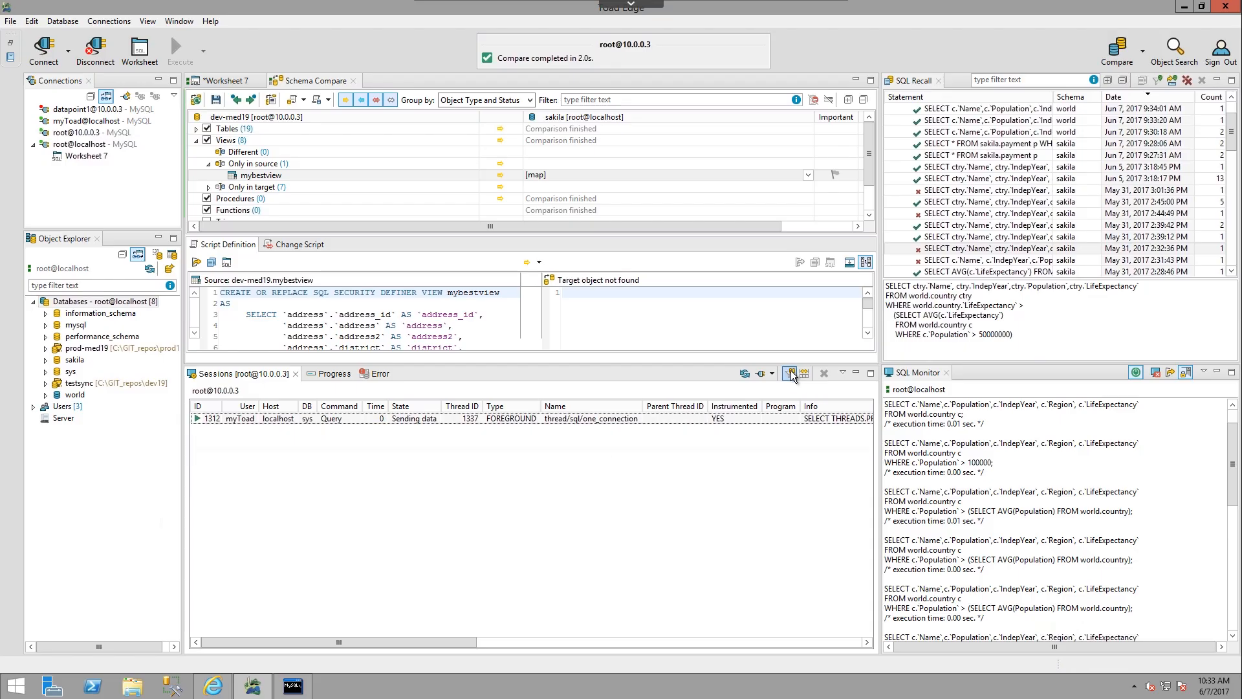
left_click(790, 372)
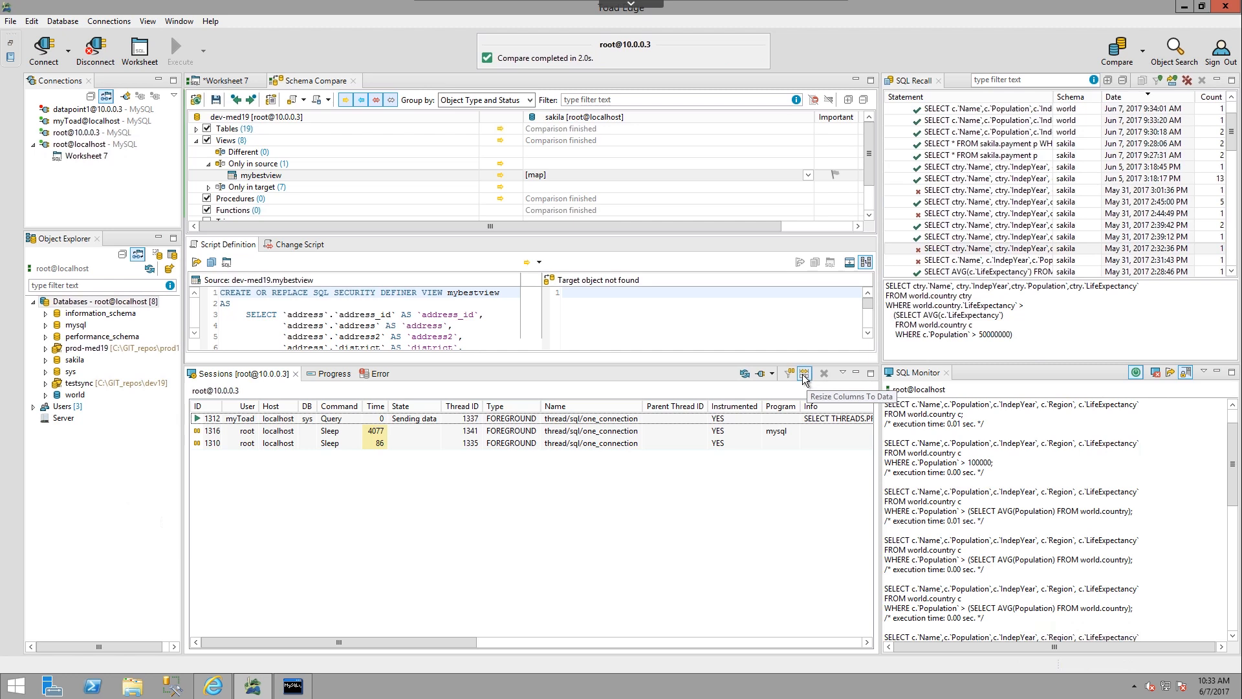
left_click_drag(467, 643, 371, 589)
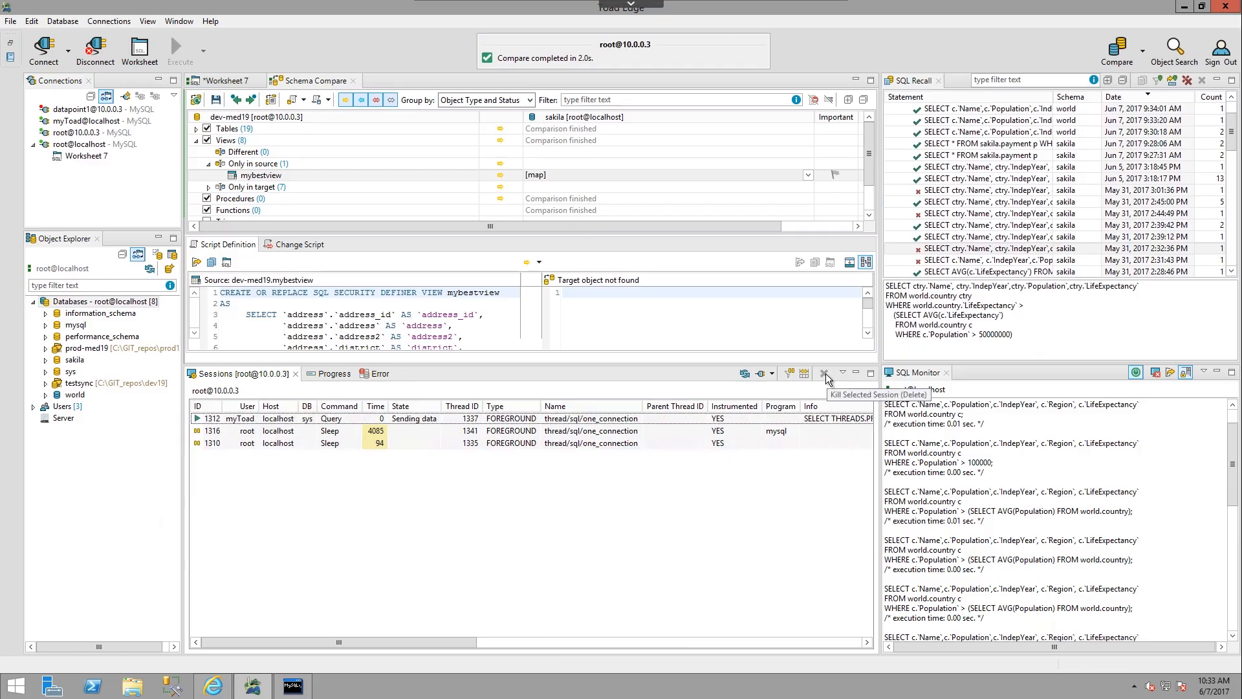
Kill the sleeping root session with ID 1310.
left_click(556, 431)
left_click(480, 444)
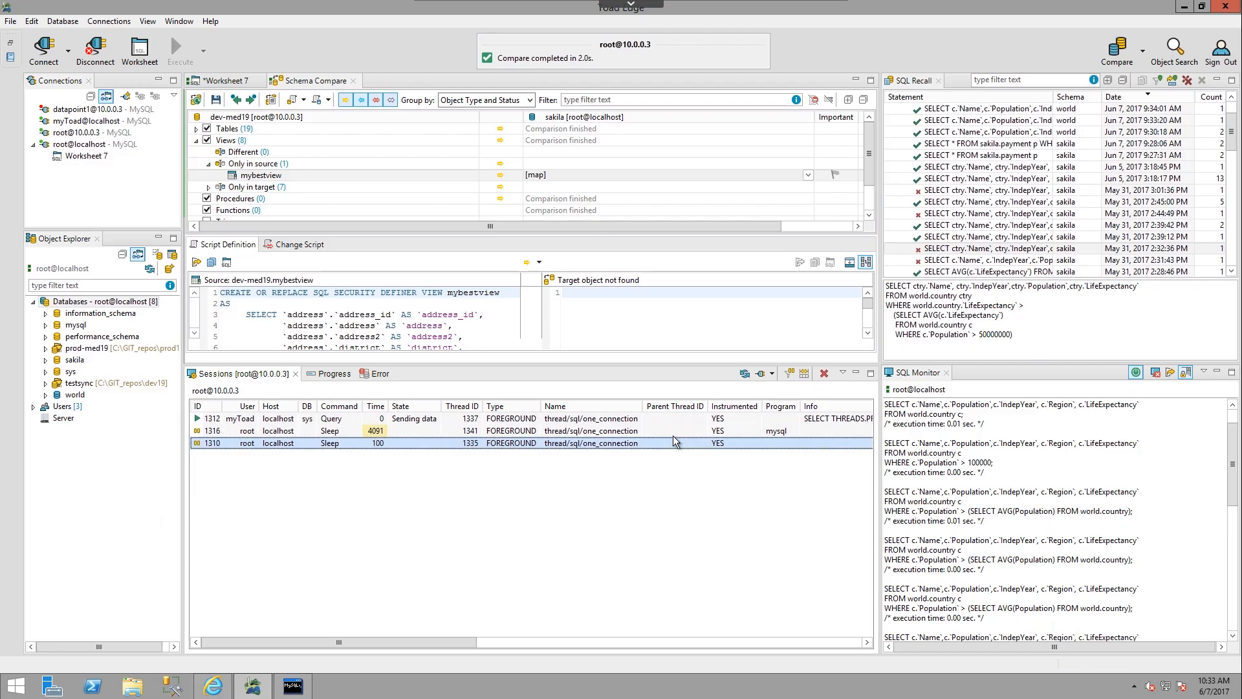
left_click(824, 374)
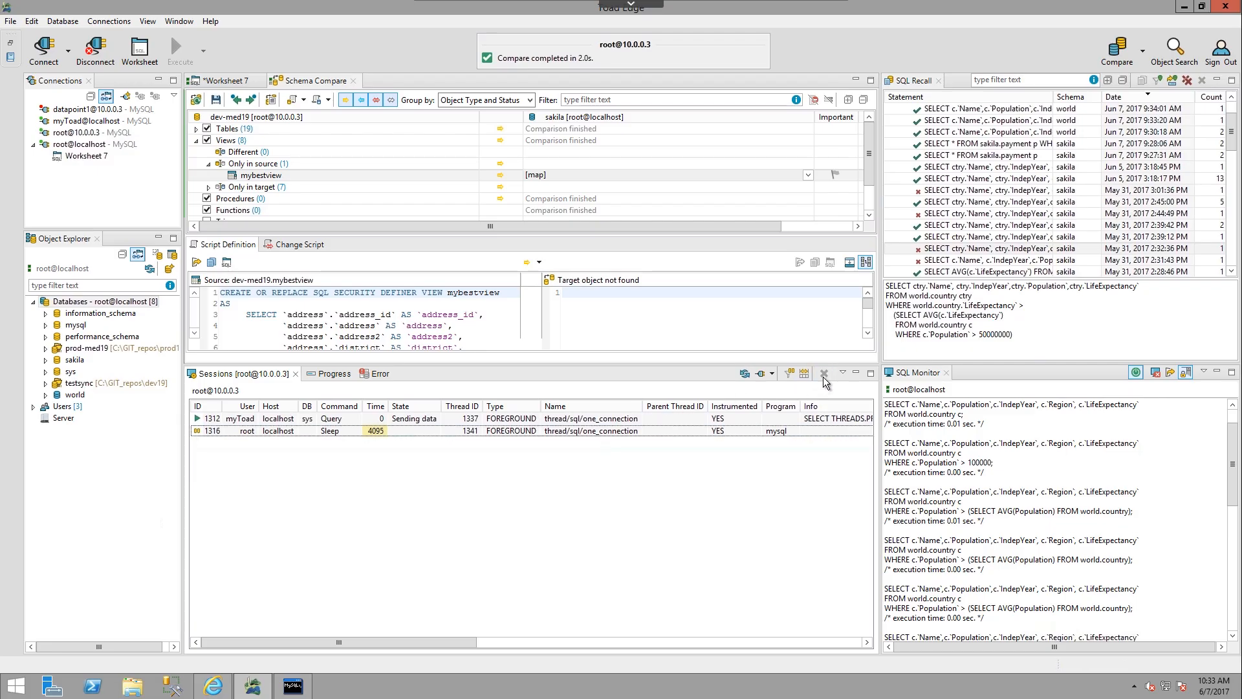